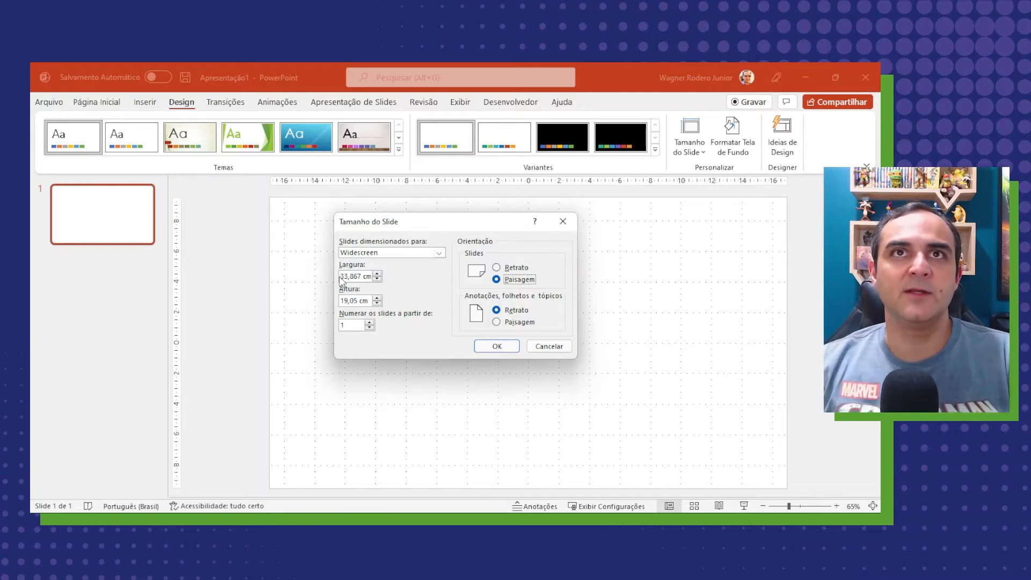
Set the custom slide width to 1080 px.
{"action": "left_click_drag", "start_coordinate": [340, 276], "coordinate": [349, 276]}
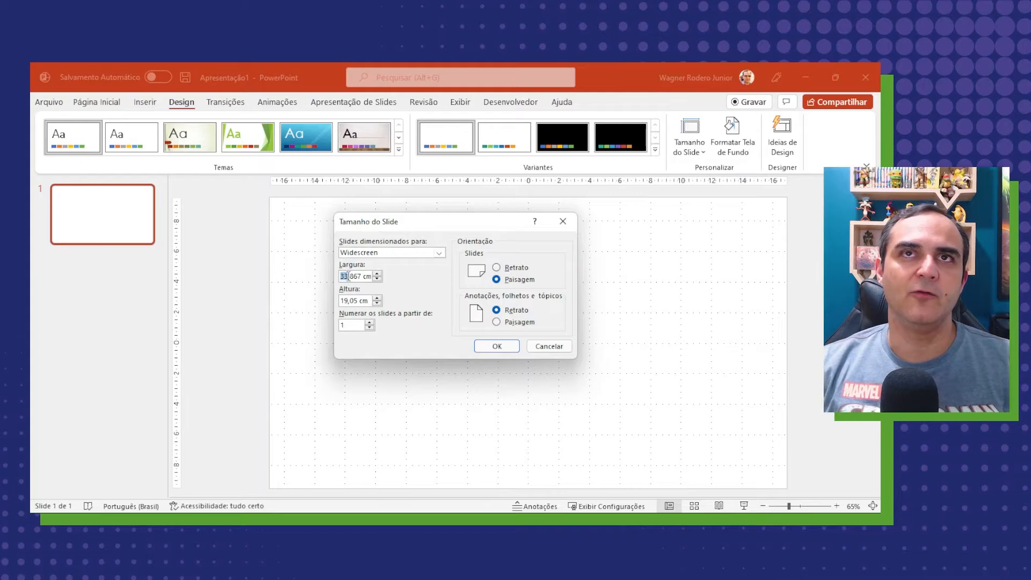
{"action": "left_click", "coordinate": [350, 277]}
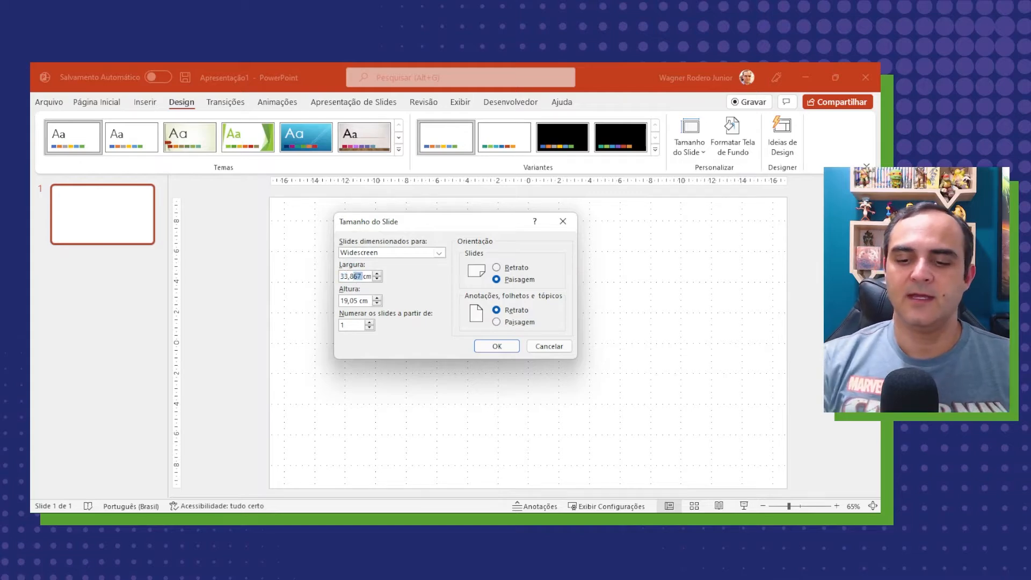
{"action": "left_click_drag", "start_coordinate": [341, 275], "coordinate": [370, 277]}
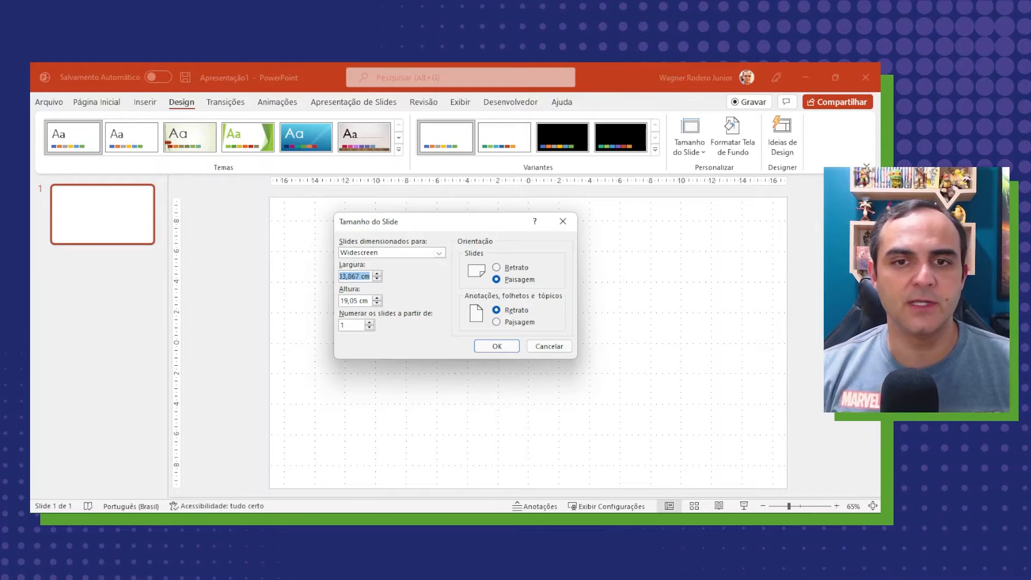
{"action": "type", "text": "1080"}
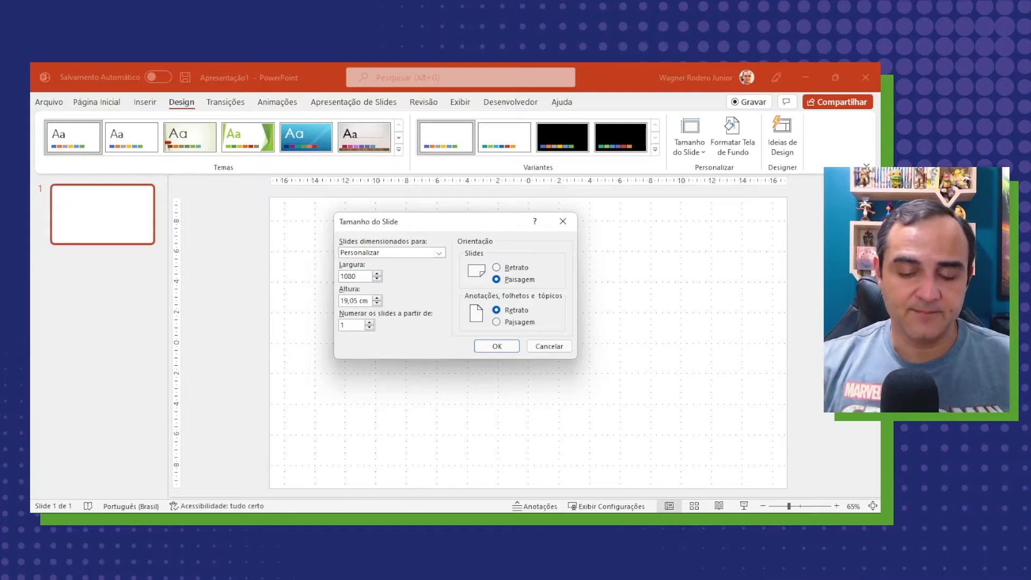
{"action": "type", "text": "px"}
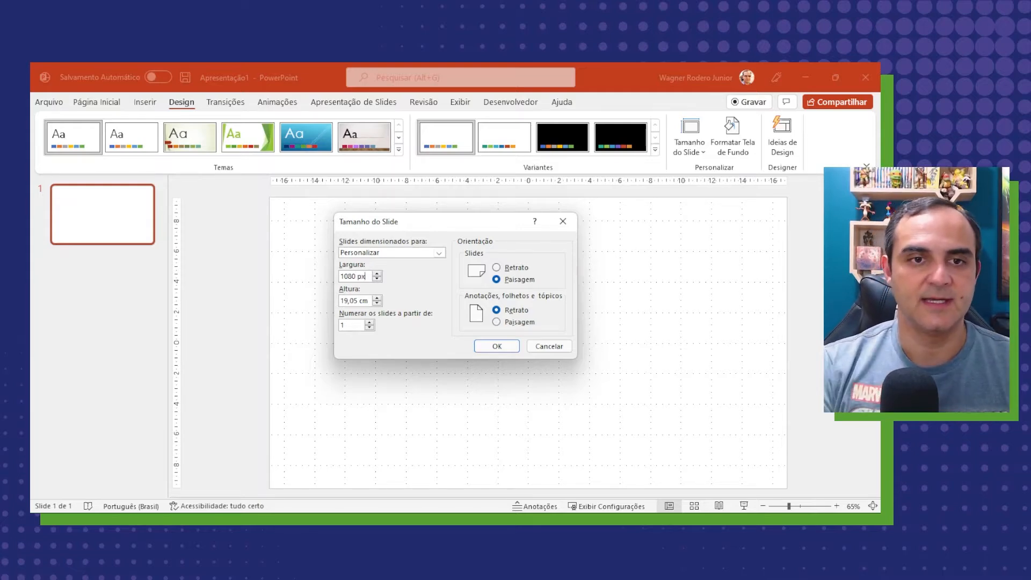
{"action": "key", "text": "Tab"}
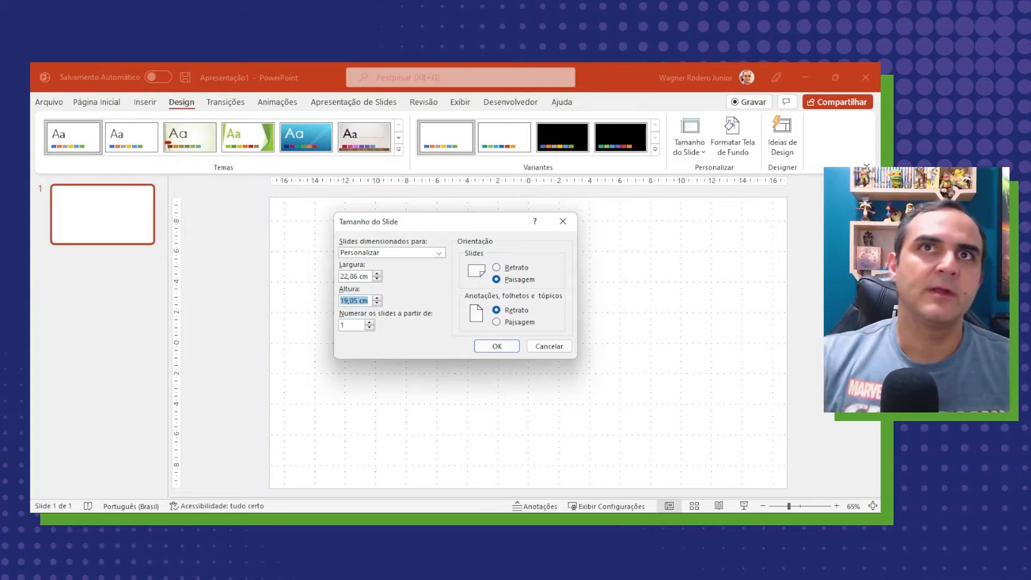
Set the slide height to 1350 px and apply the new size with content scaling set to Maximizar.
{"action": "type", "text": "1350px"}
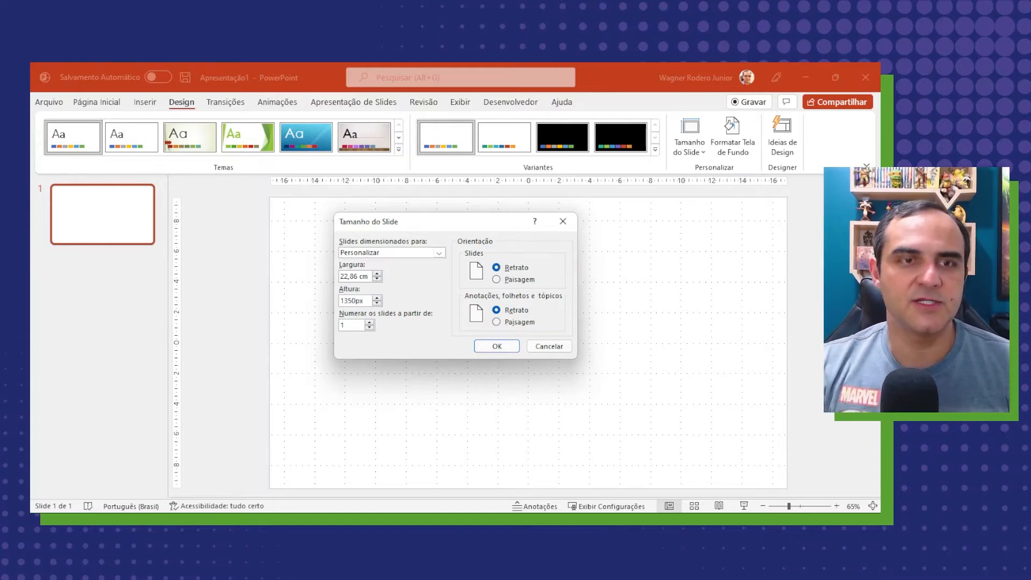
{"action": "key", "text": "Tab"}
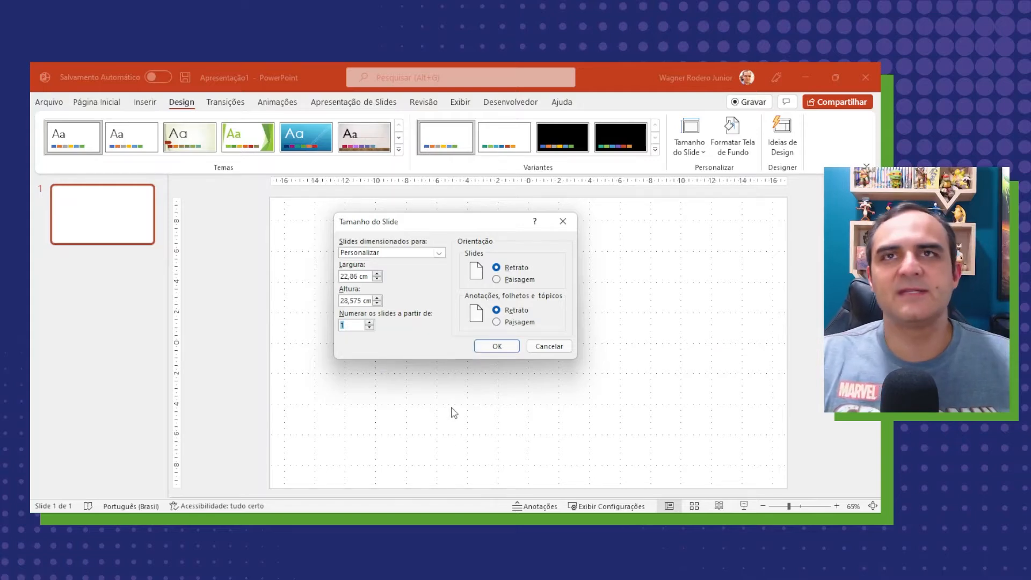
{"action": "left_click", "coordinate": [492, 349]}
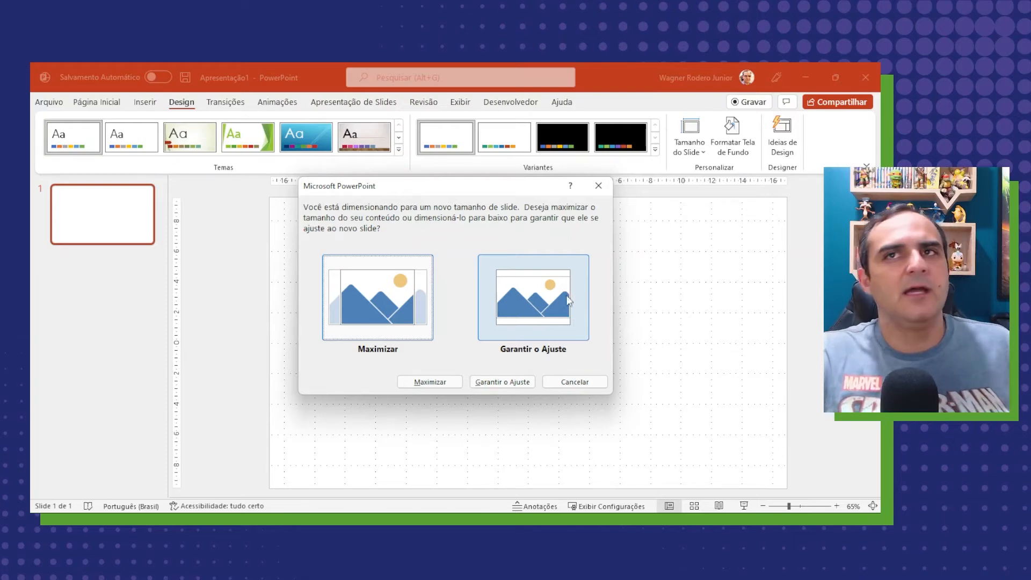
{"action": "left_click", "coordinate": [451, 384]}
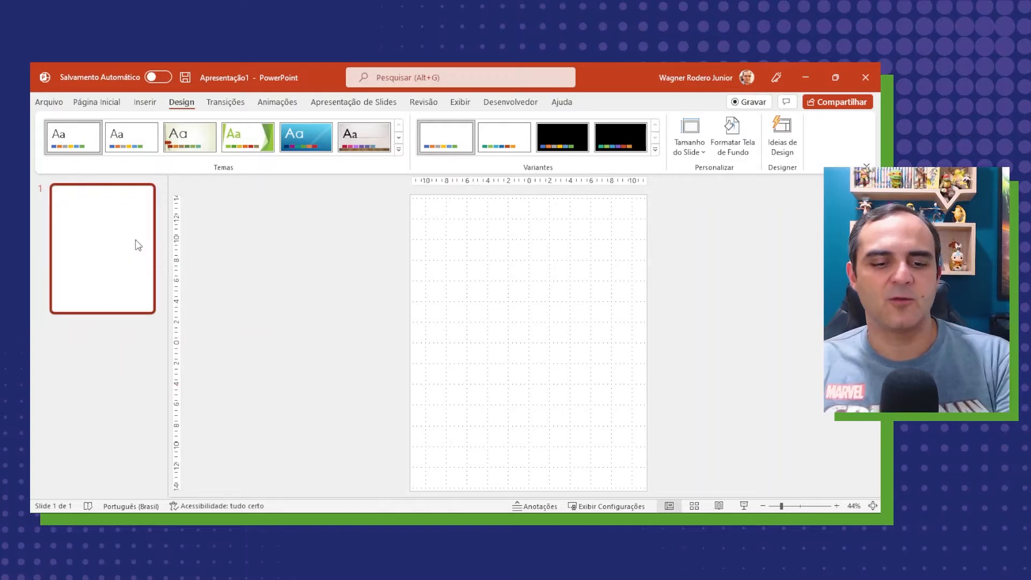
Add two more blank slides after the first slide.
{"action": "key", "text": "Return"}
{"action": "key", "text": "Return"}
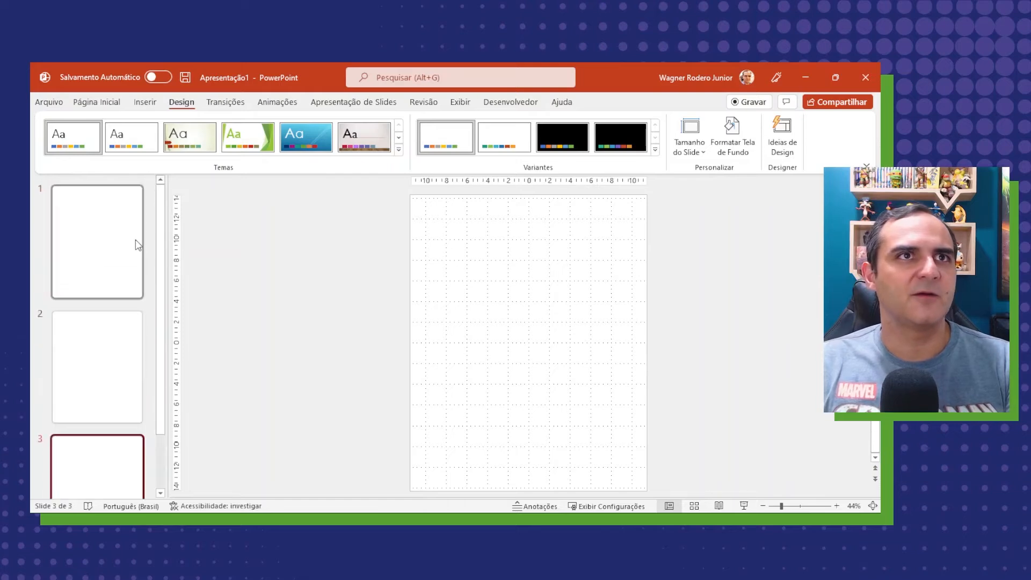
{"action": "scroll", "coordinate": [147, 289], "scroll_direction": "down", "scroll_amount": 2}
{"action": "scroll", "coordinate": [144, 294], "scroll_direction": "up", "scroll_amount": 2}
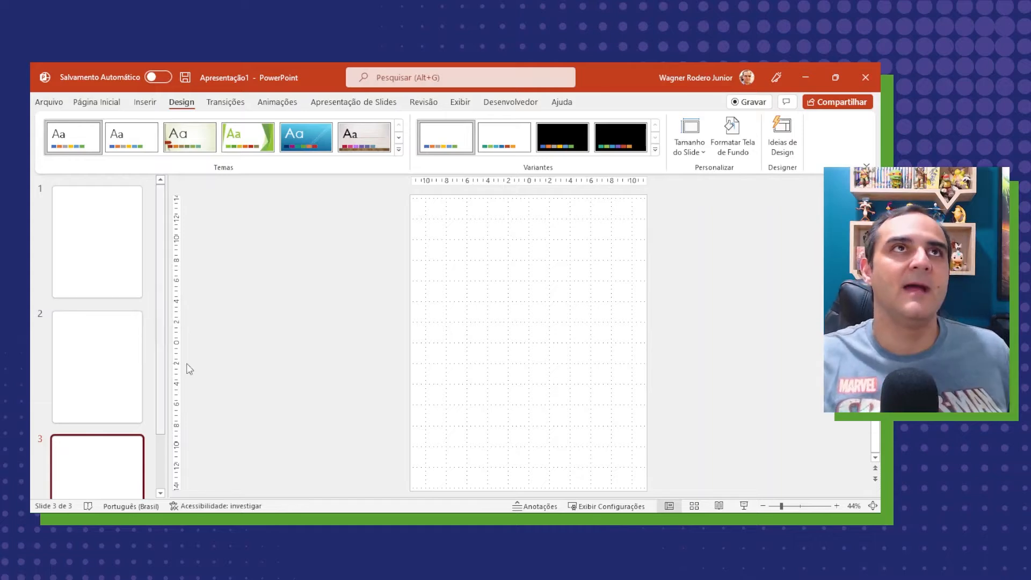
Examine the file formats offered for saving the presentation, including the JPEG and PNG image formats.
{"action": "left_click", "coordinate": [48, 101]}
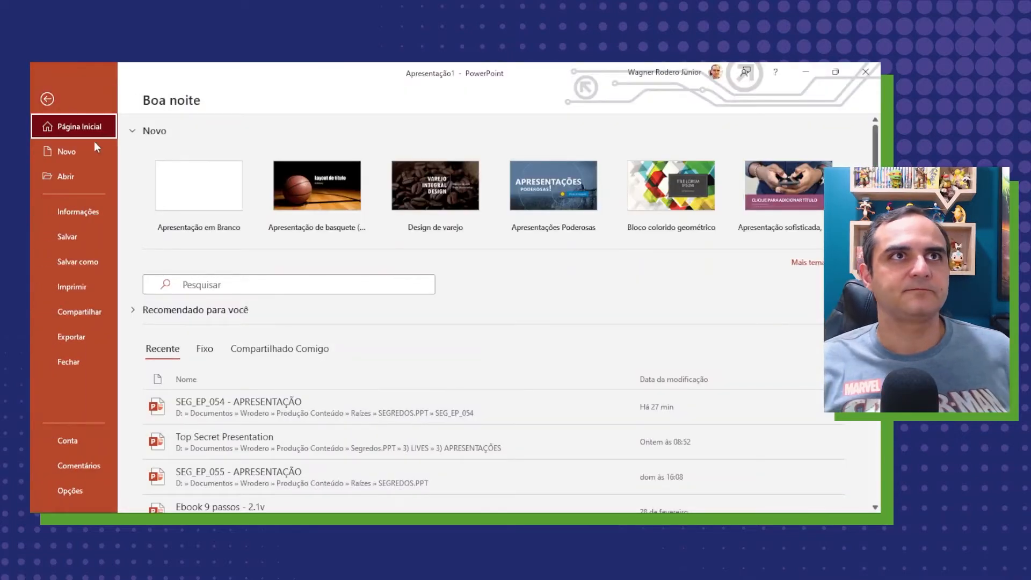
{"action": "left_click", "coordinate": [86, 242]}
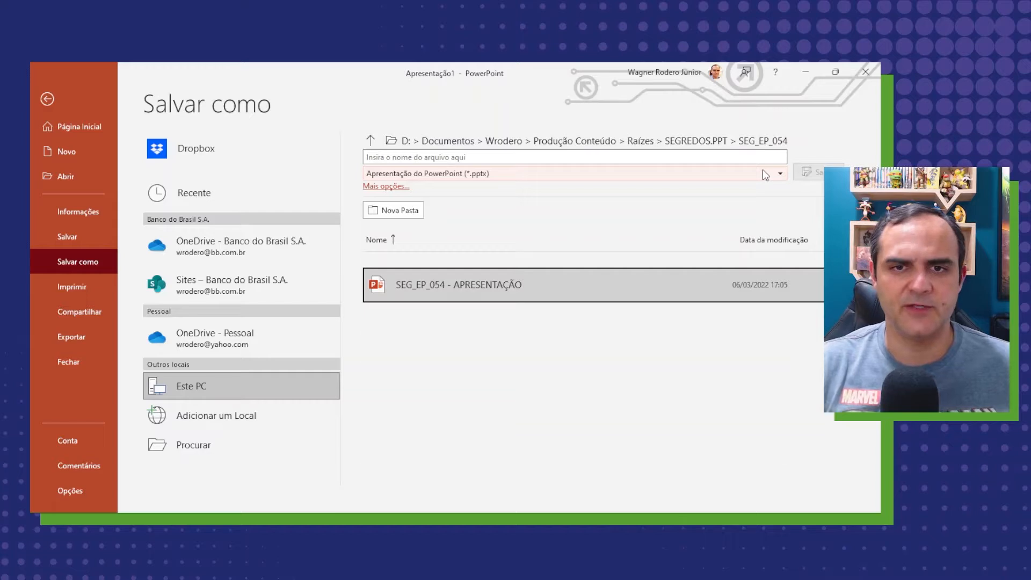
{"action": "left_click", "coordinate": [673, 172]}
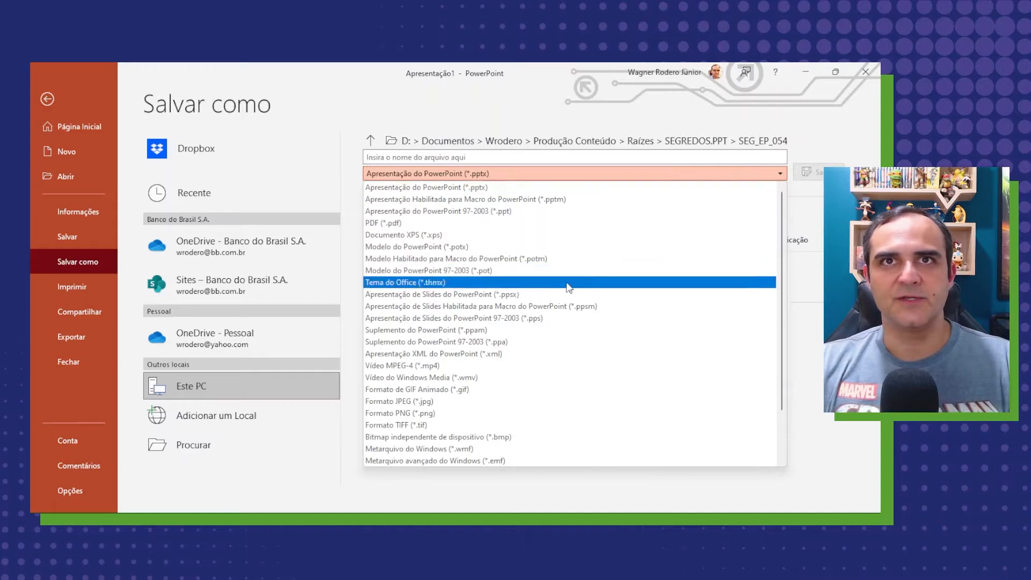
{"action": "scroll", "coordinate": [376, 336], "scroll_direction": "down", "scroll_amount": 1}
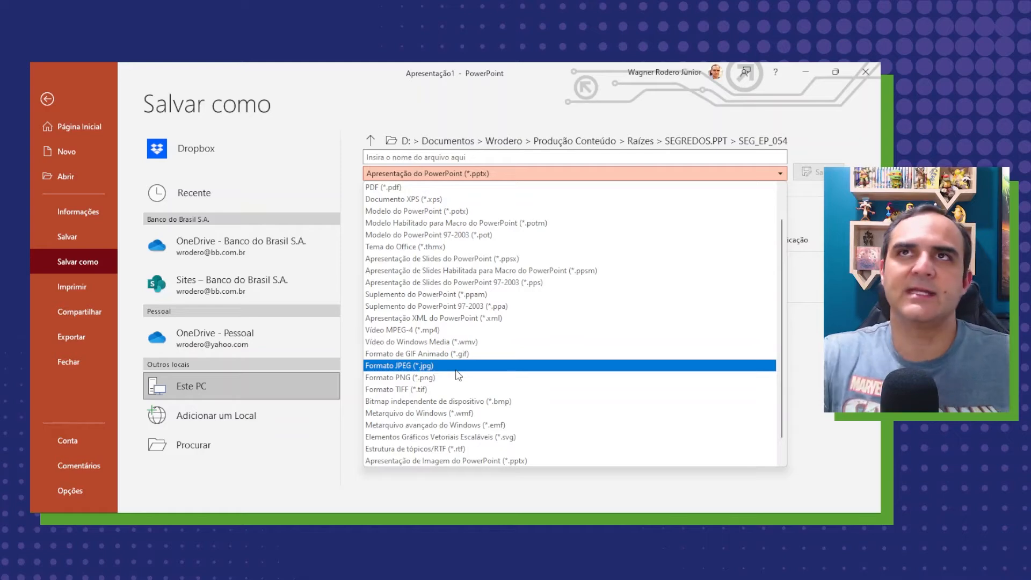
{"action": "key", "text": "Escape"}
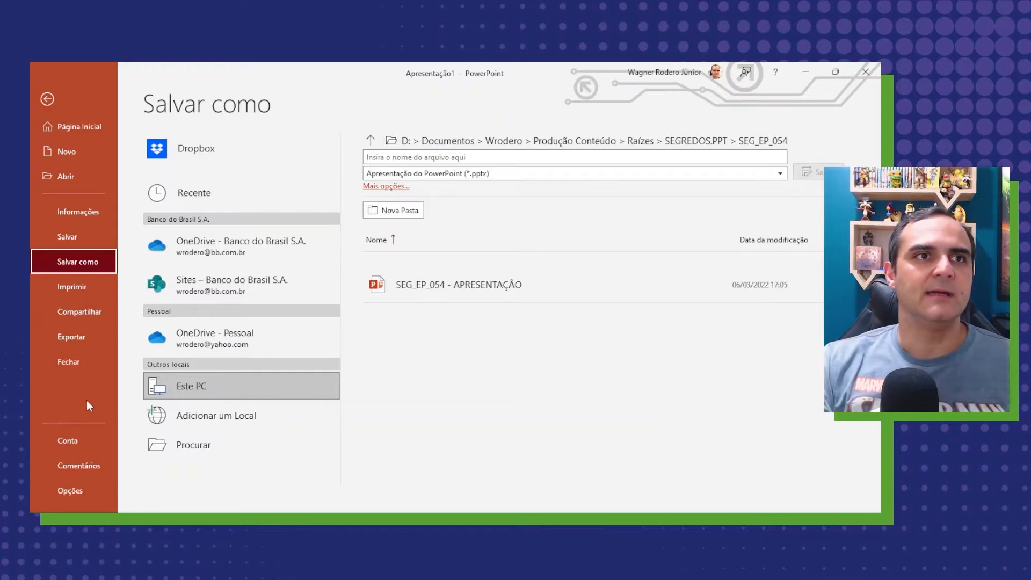
Turn on "Não compactar imagens no arquivo" for Apresentação1 in the advanced program options and apply it.
{"action": "left_click", "coordinate": [82, 489]}
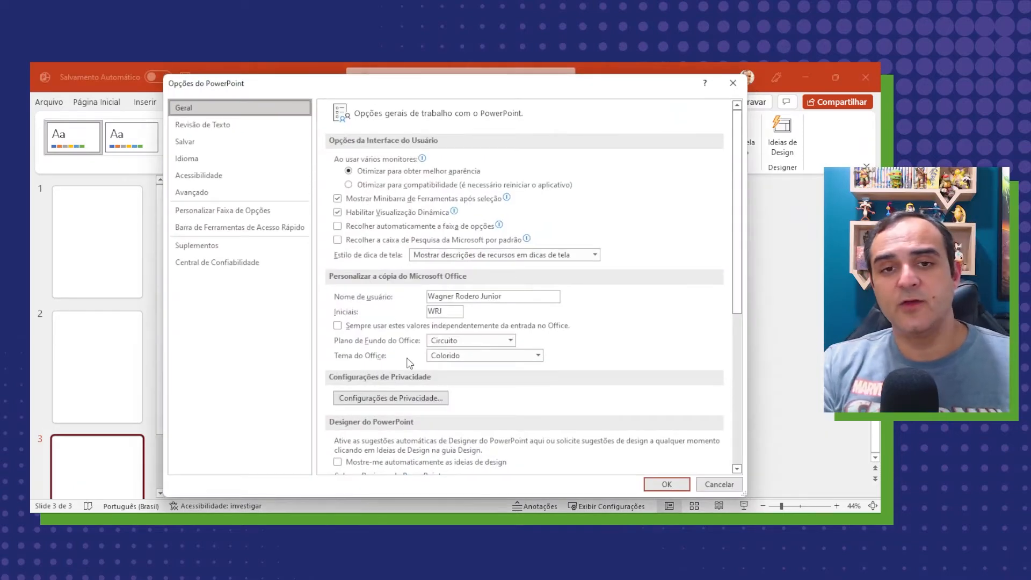
{"action": "left_click", "coordinate": [239, 192]}
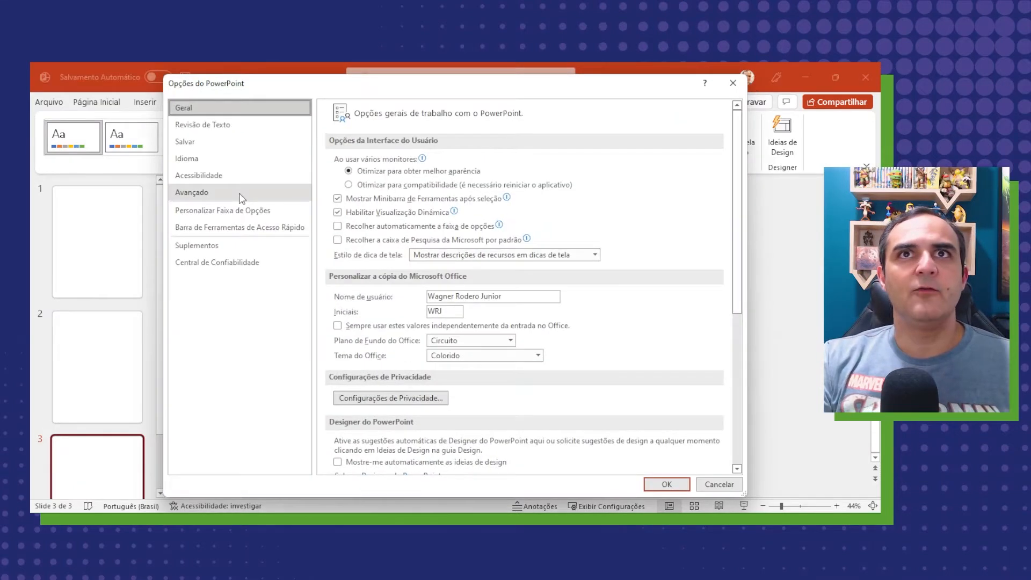
{"action": "scroll", "coordinate": [421, 297], "scroll_direction": "down", "scroll_amount": 3}
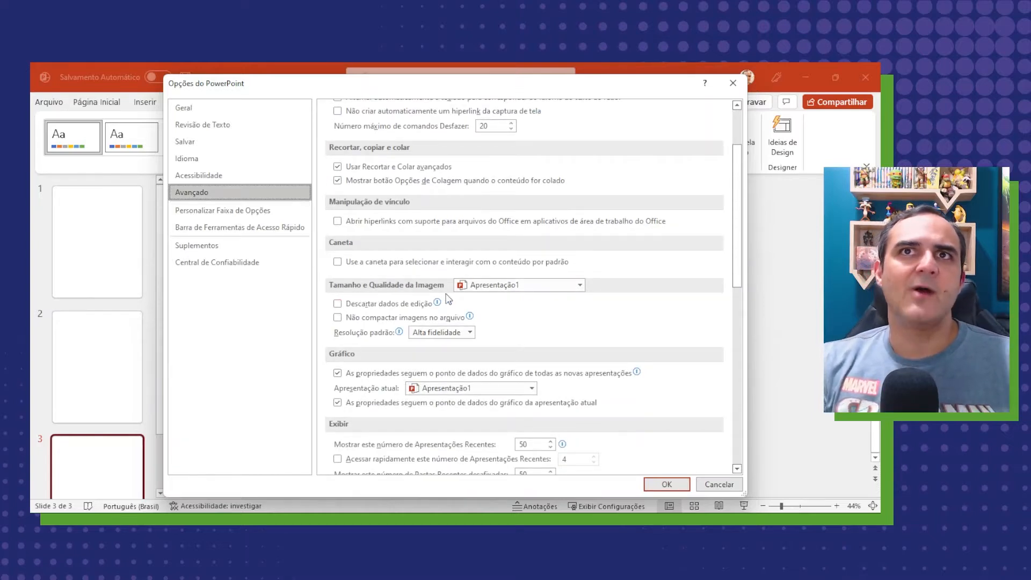
{"action": "left_click", "coordinate": [580, 285]}
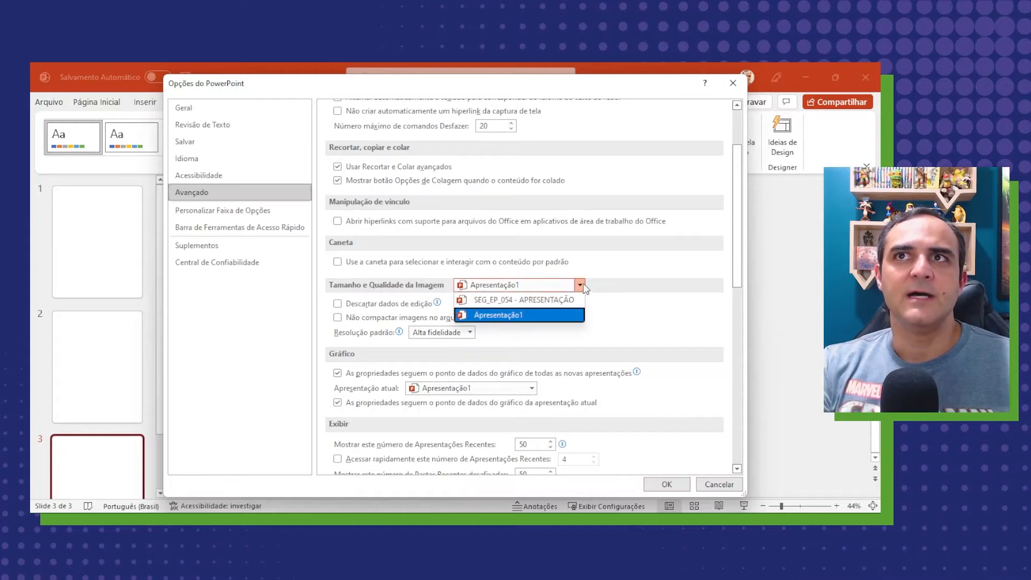
{"action": "left_click", "coordinate": [584, 287]}
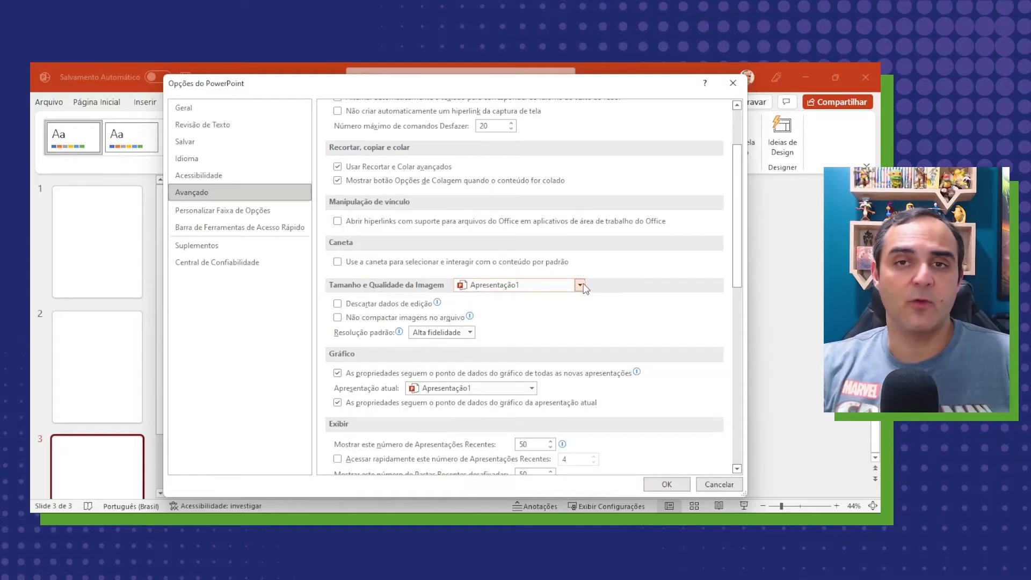
{"action": "left_click", "coordinate": [337, 319]}
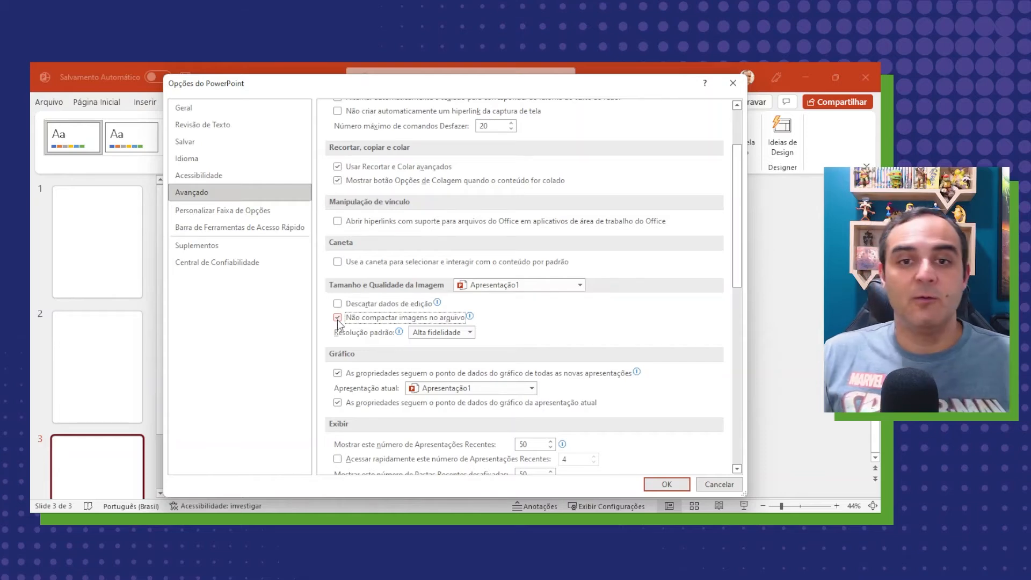
{"action": "left_click", "coordinate": [661, 486]}
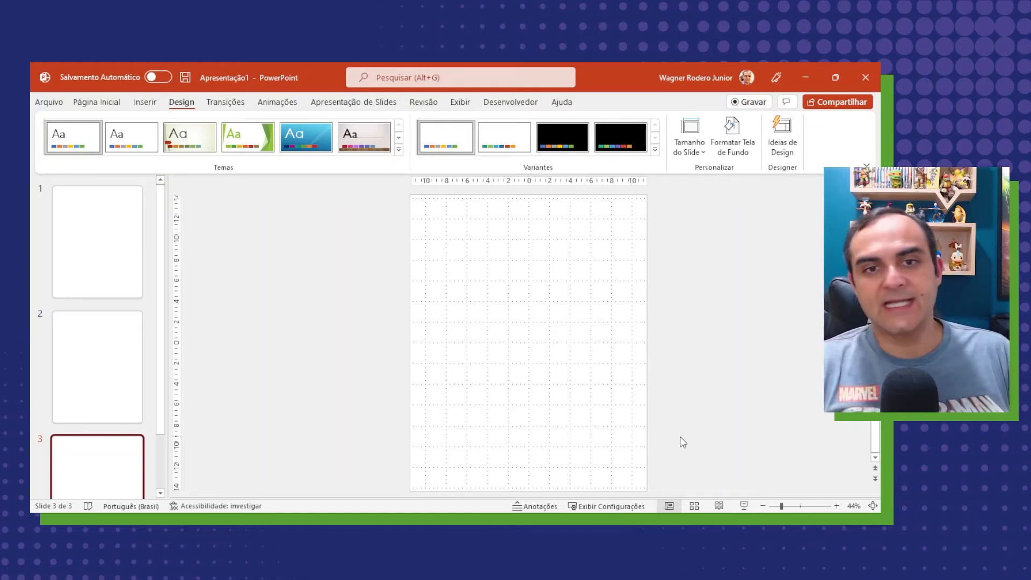
Select the first slide of the blank presentation and switch to the SEG_EP_054 presentation containing the carousel design.
{"action": "left_click", "coordinate": [119, 101]}
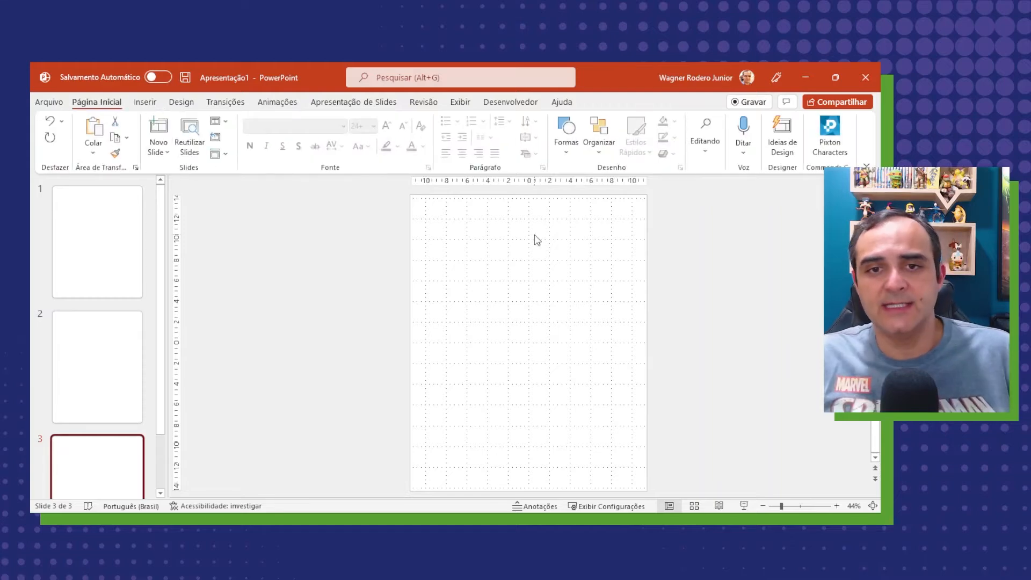
{"action": "left_click", "coordinate": [66, 253]}
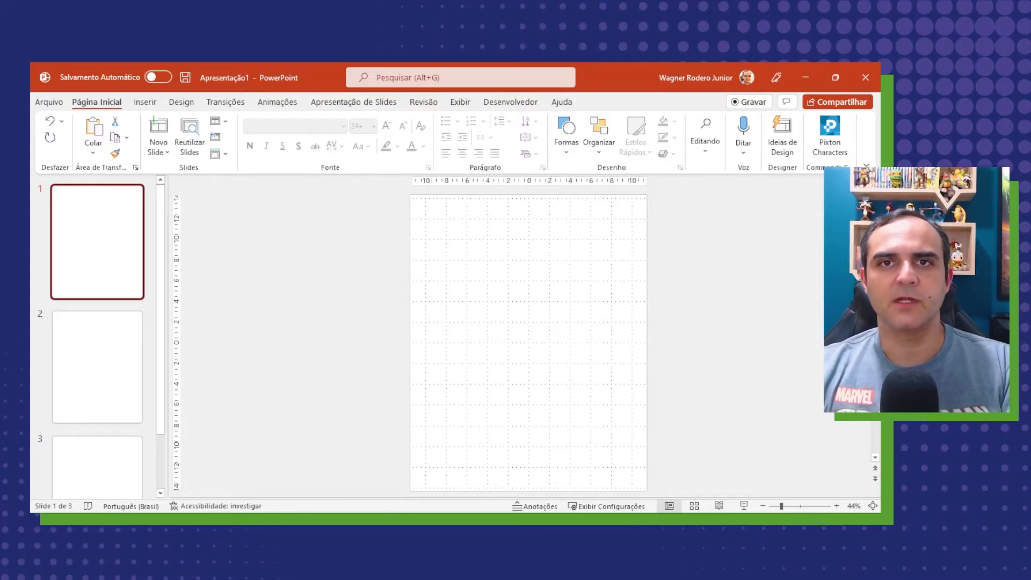
{"action": "left_click", "coordinate": [380, 488]}
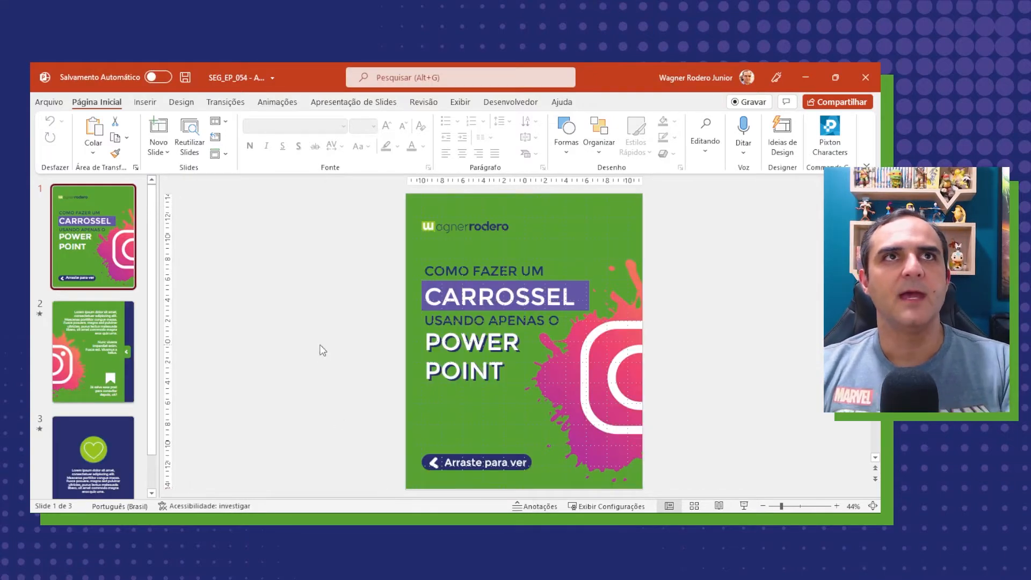
Select the logo, the title text and the "Arraste para ver" label together on the cover slide.
{"action": "left_click", "coordinate": [612, 235]}
{"action": "key", "text": "Escape"}
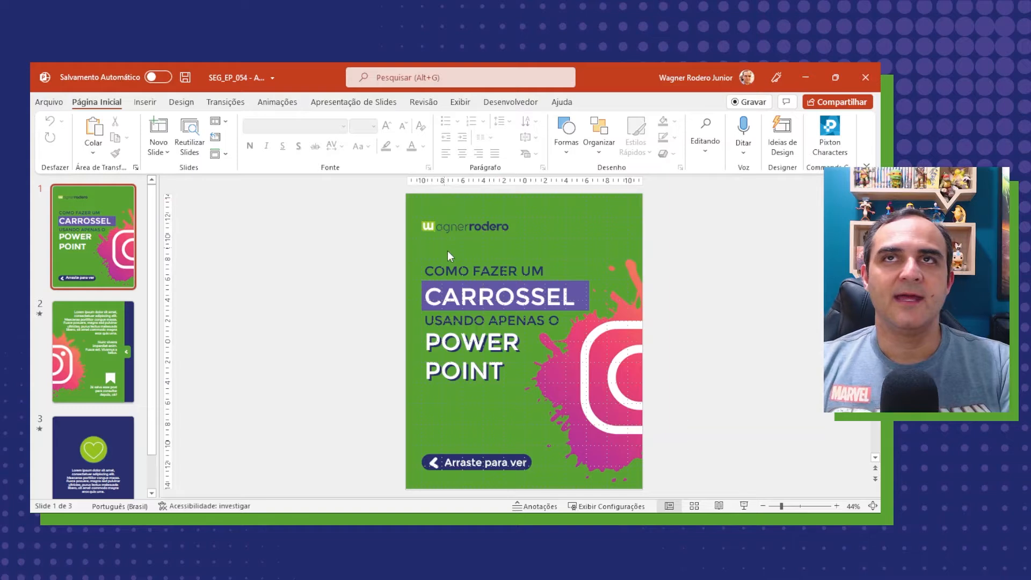
{"action": "left_click_drag", "start_coordinate": [351, 211], "coordinate": [602, 482]}
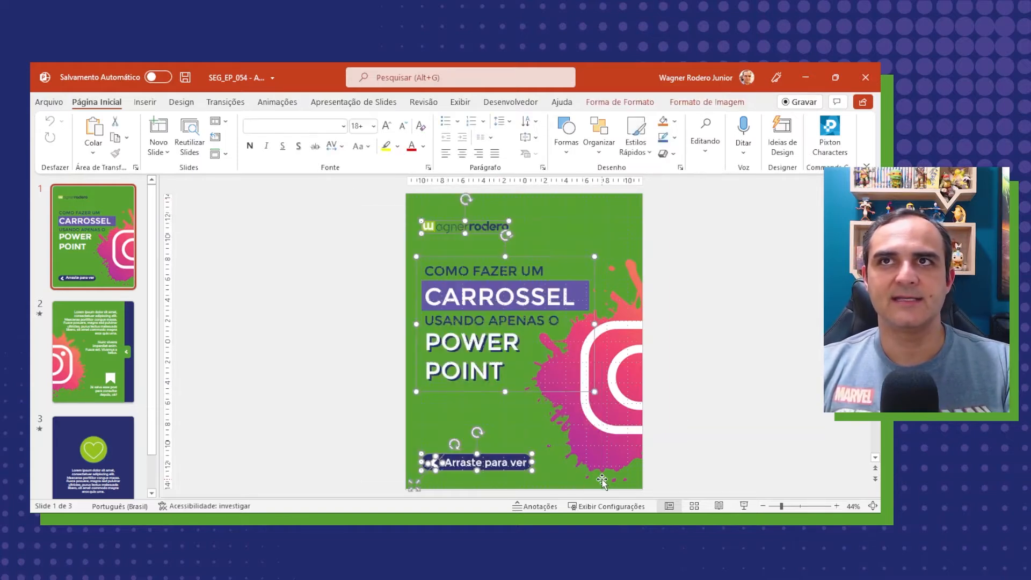
{"action": "mouse_move", "coordinate": [400, 518]}
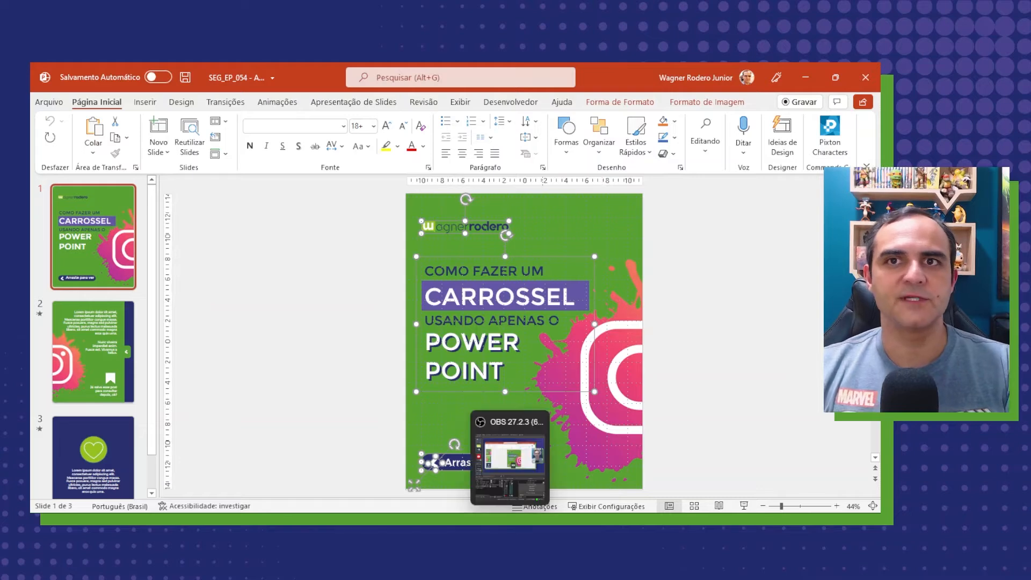